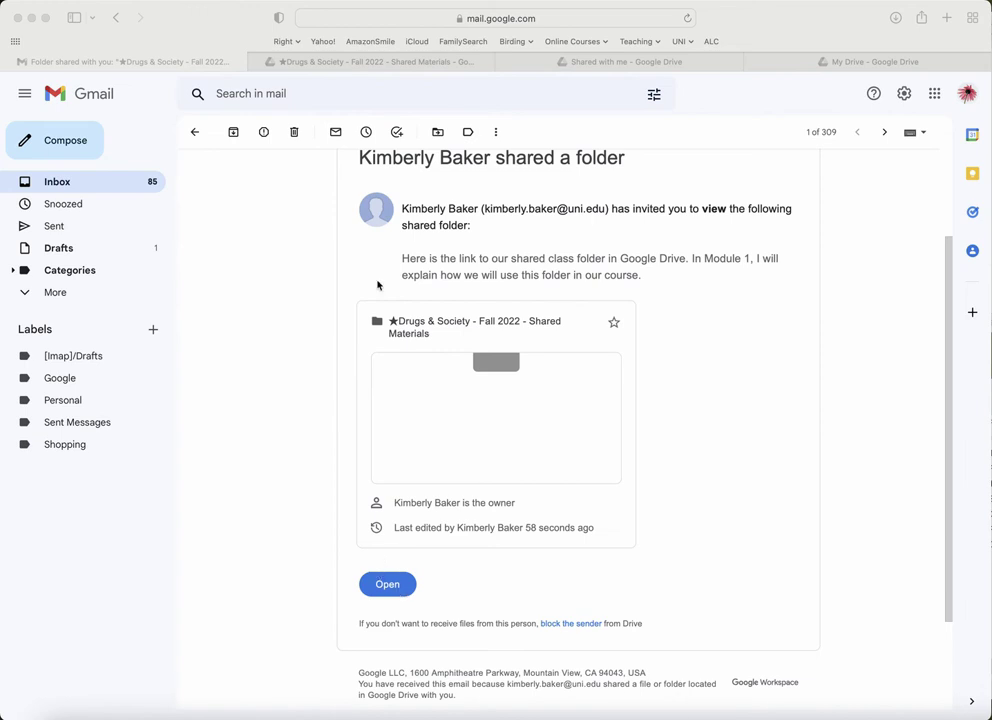
- Review the shared "★Drugs & Society - Fall 2022 - Shared Materials" folder, its invitation email and its entry in Shared with me
click(398, 62)
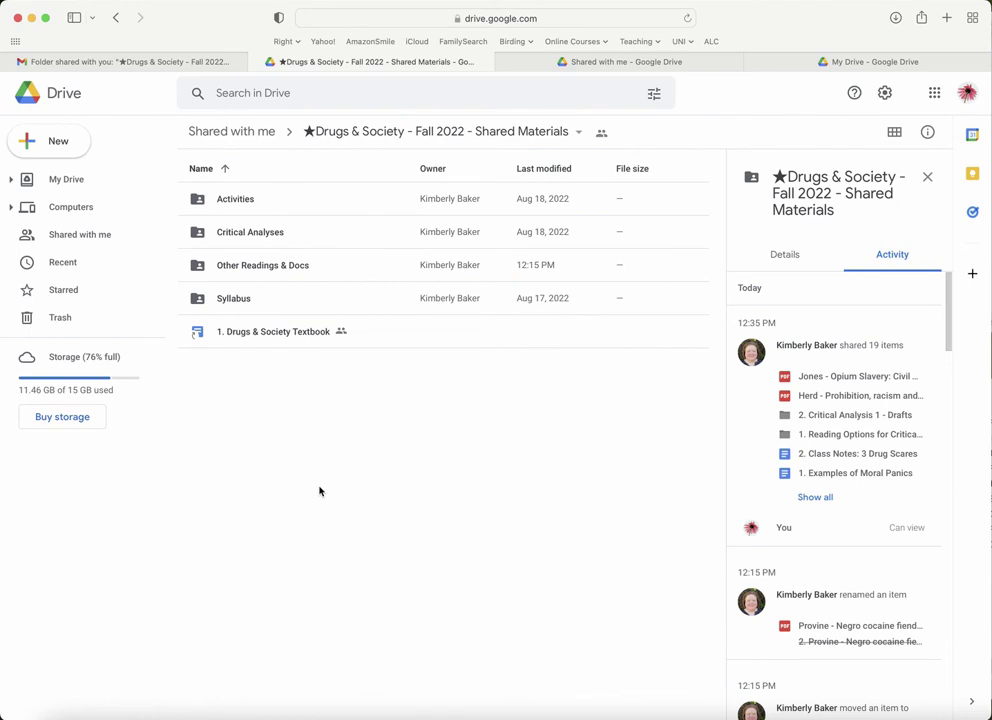
click(162, 64)
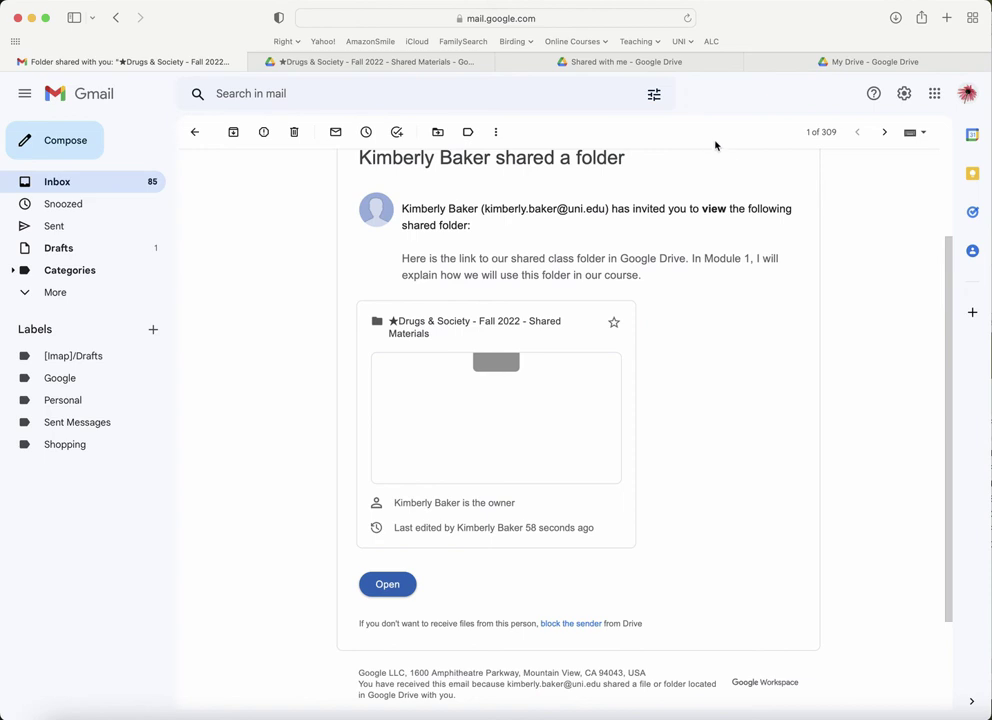
click(403, 62)
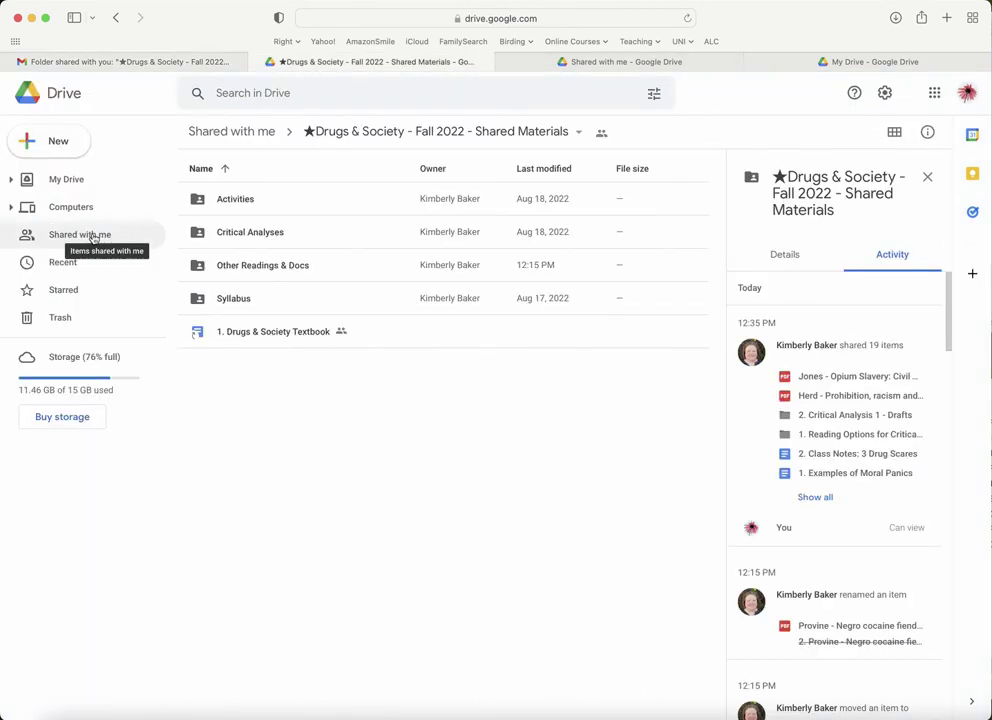
click(664, 63)
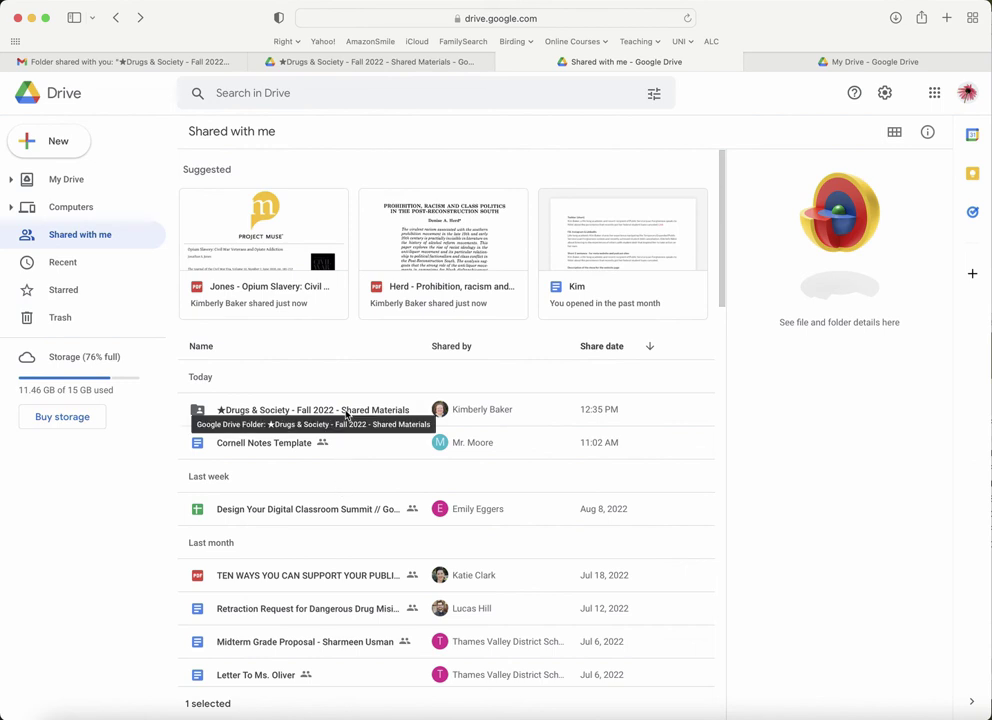
click(372, 61)
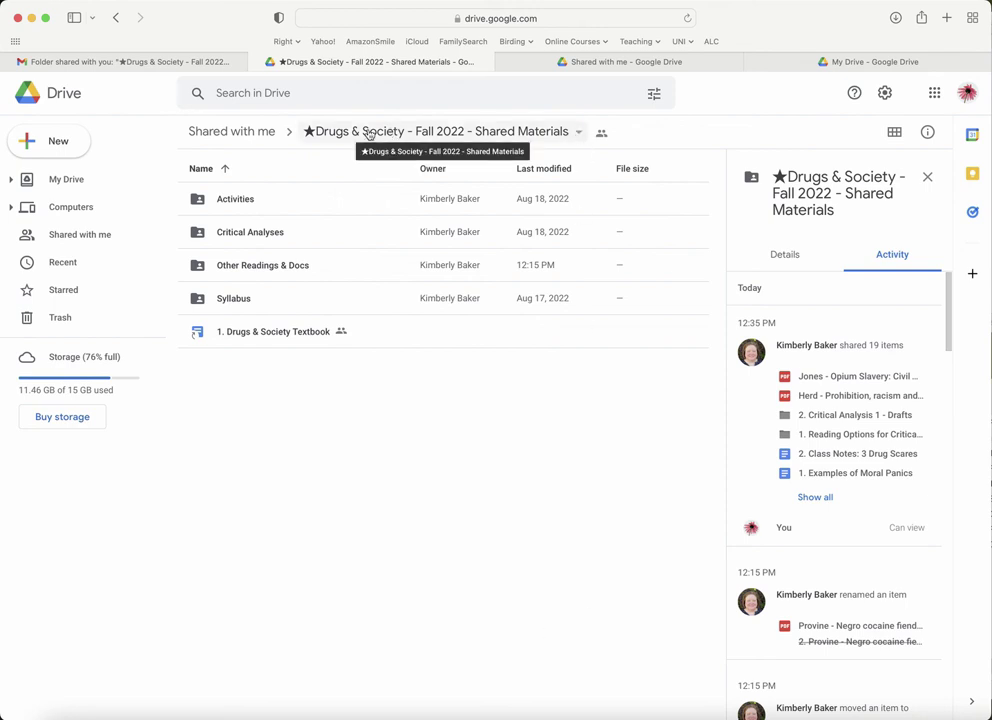
click(578, 133)
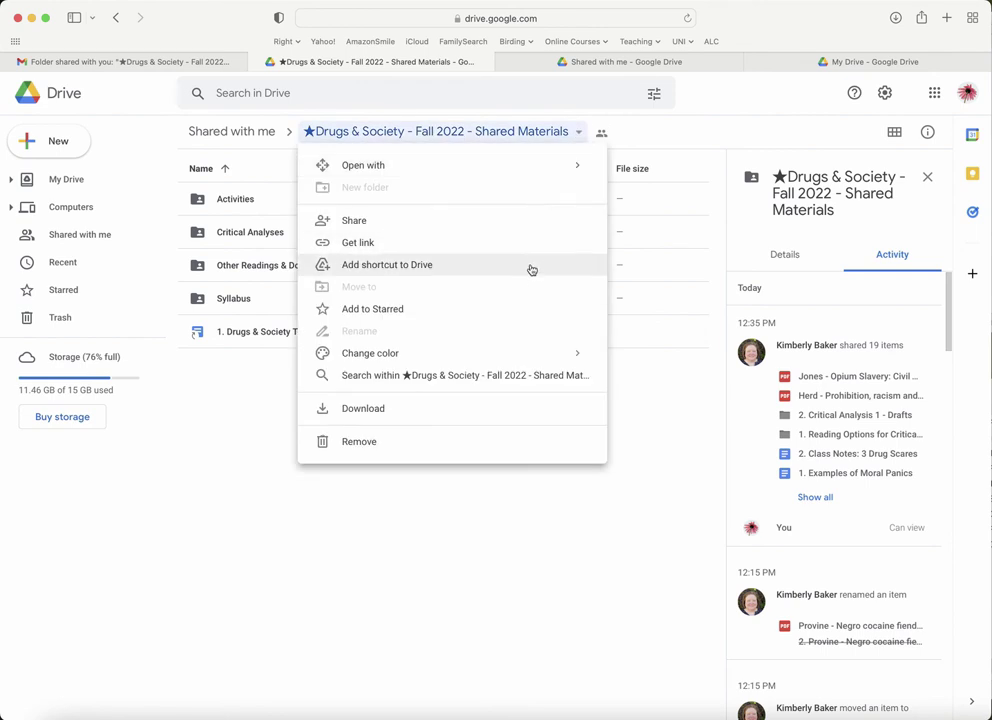
click(531, 267)
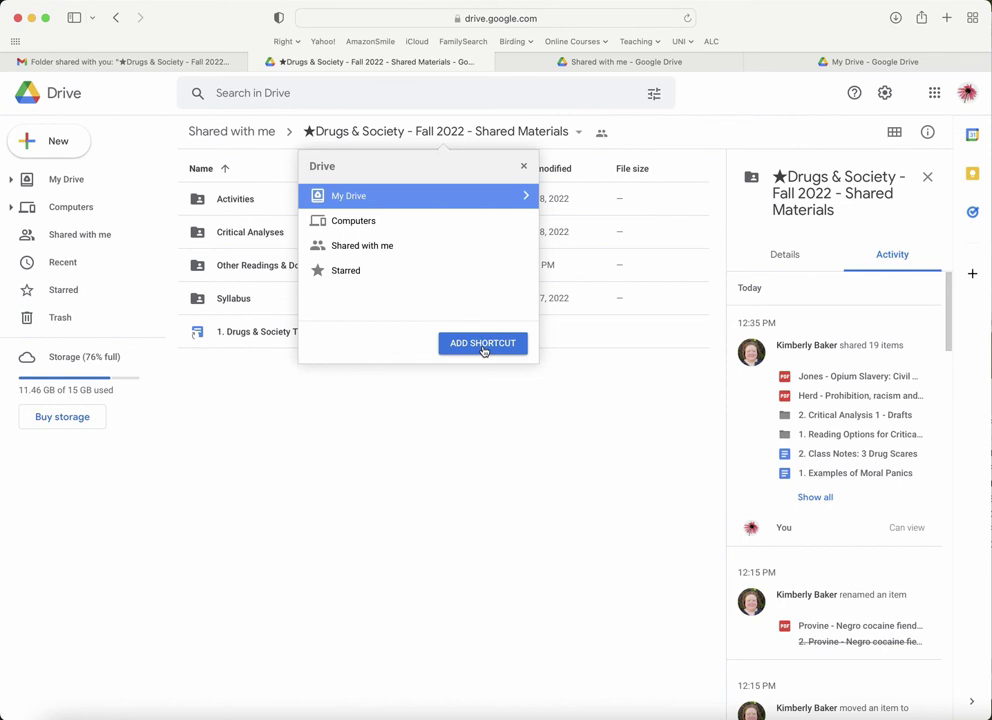
double_click(337, 198)
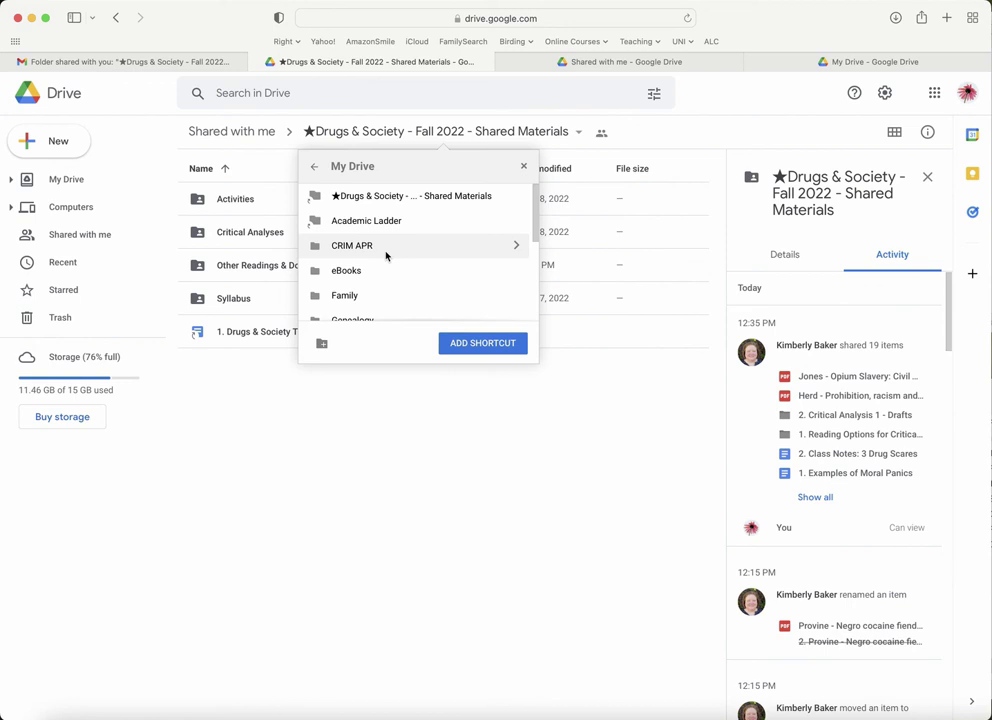
scroll(386, 256, down, 5)
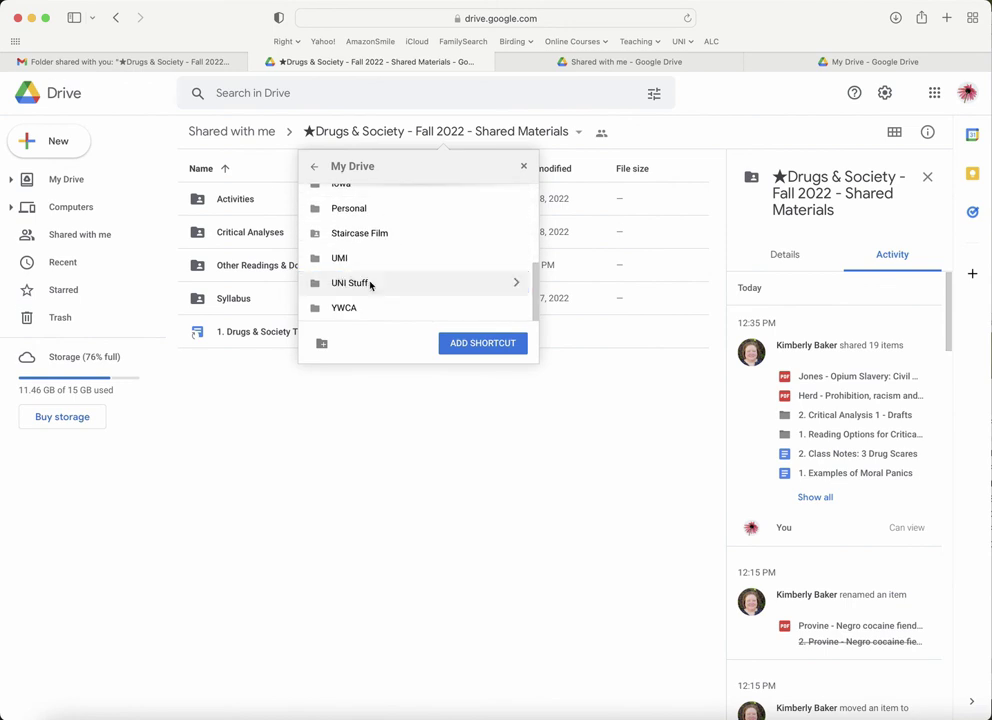
double_click(370, 285)
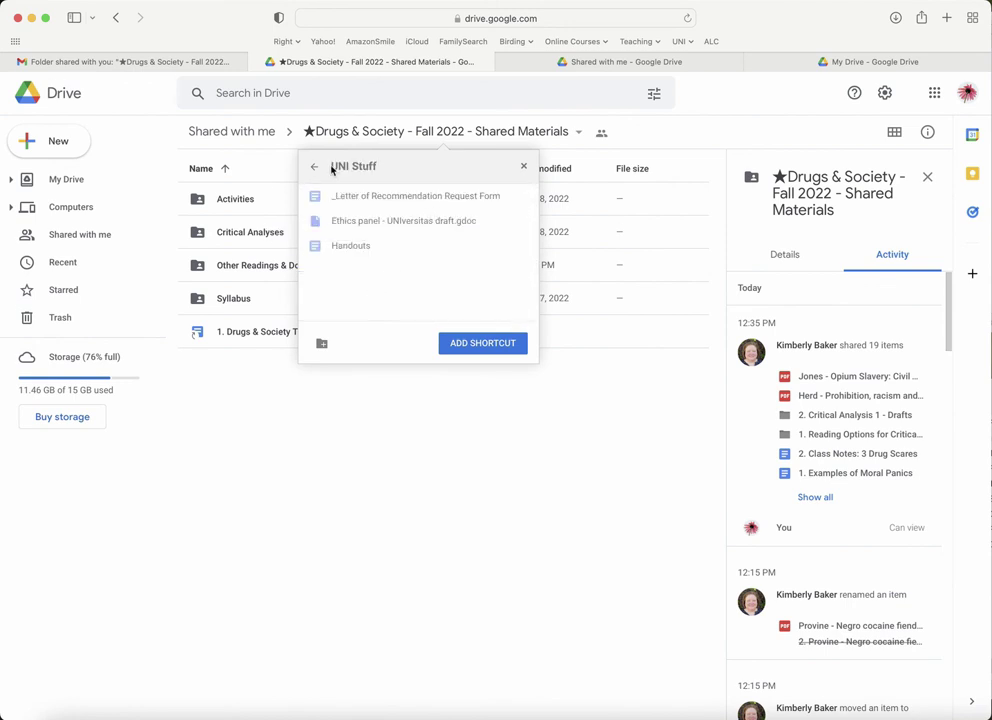
click(314, 167)
click(315, 167)
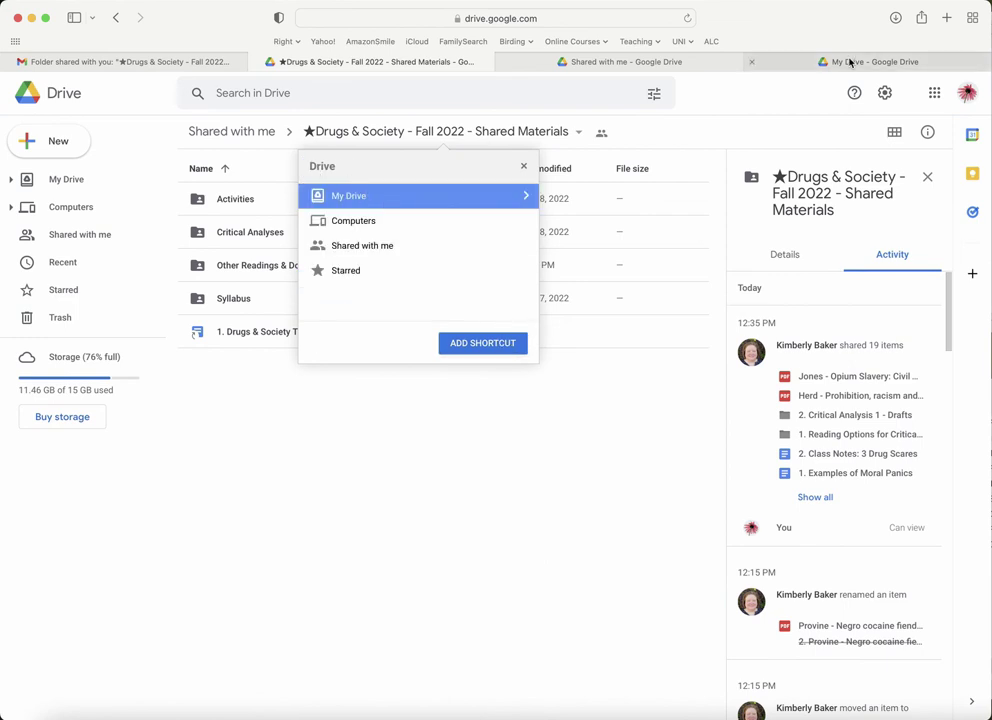
click(483, 500)
- Switch to My Drive and select the "★Drugs & Society - Fall 2022 - Shared Materials" shortcut
click(841, 70)
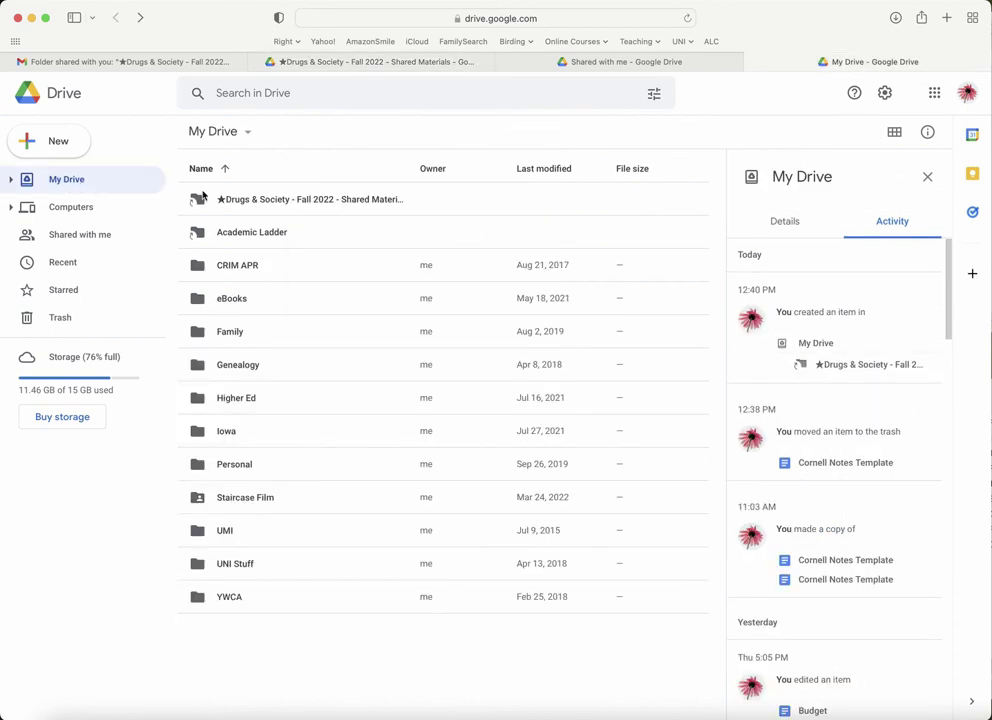
click(257, 200)
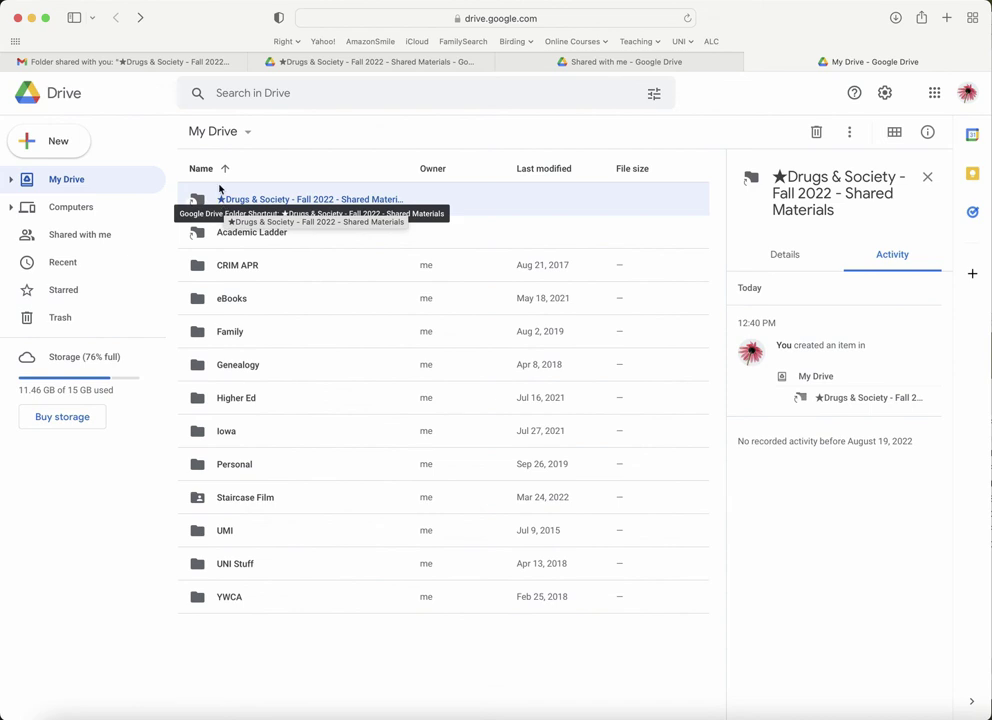
- Reverse the My Drive name sort to descending and back to ascending twice, reselecting the Drugs & Society shortcut
click(225, 170)
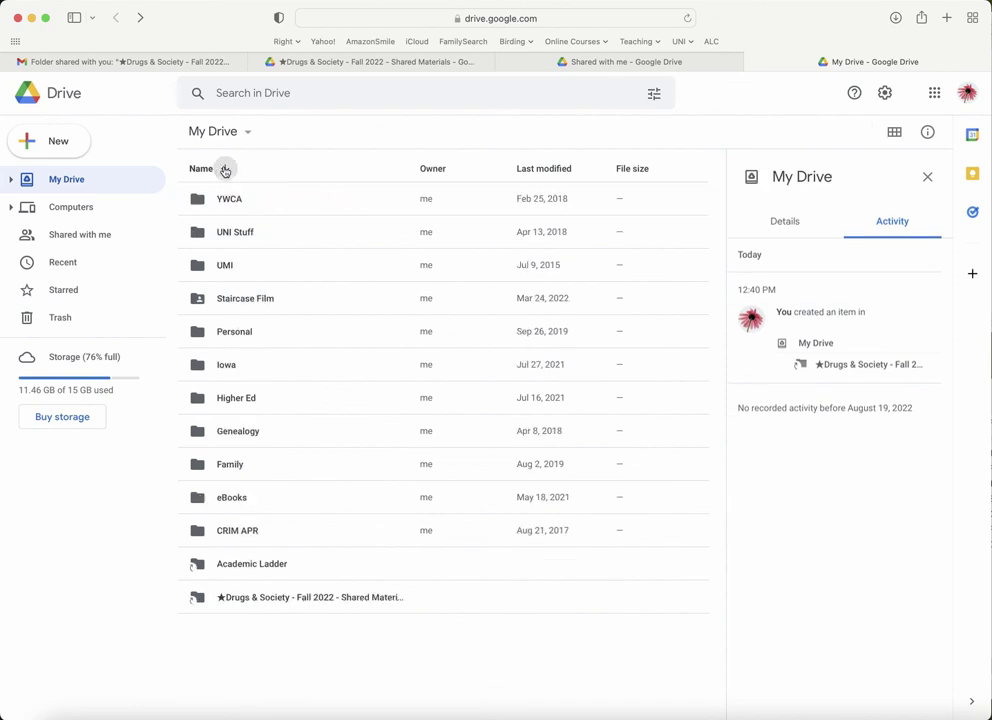
click(225, 170)
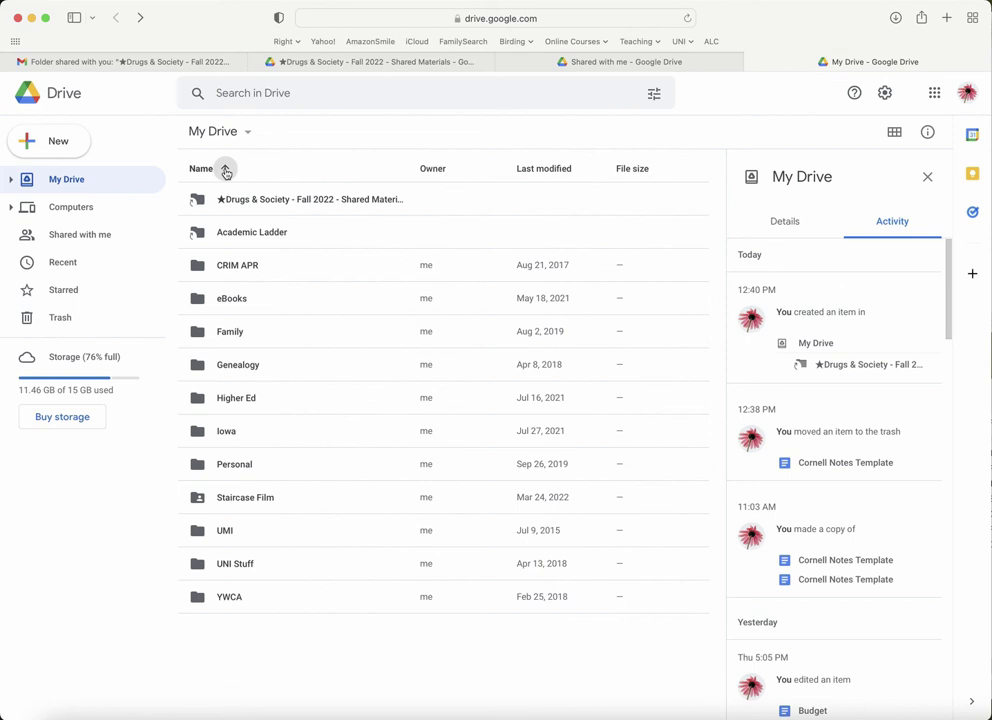
click(232, 201)
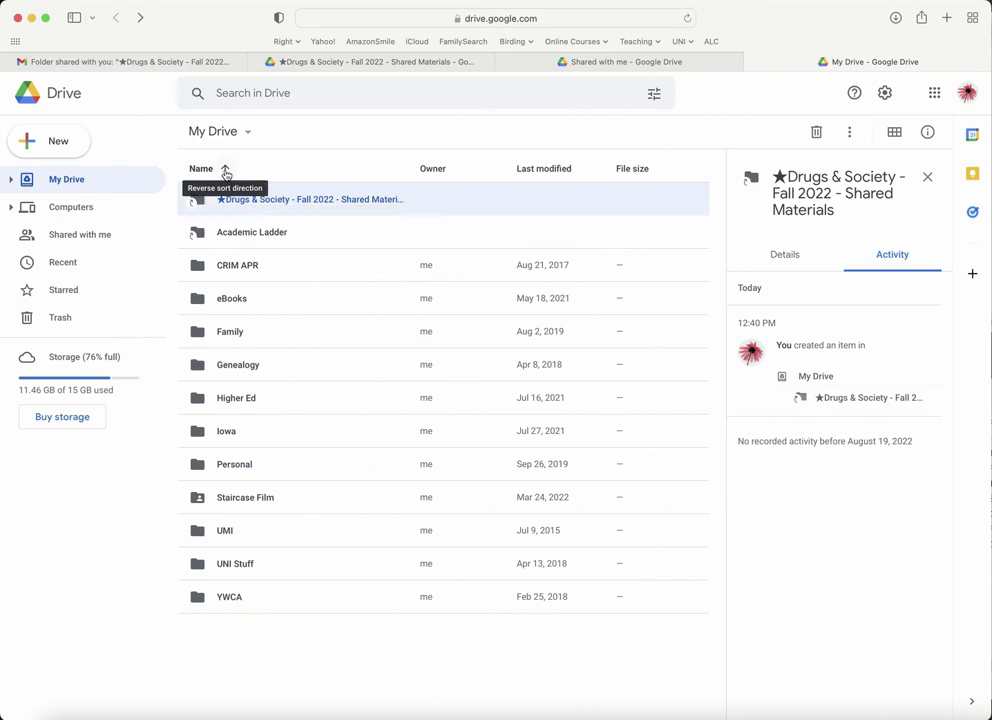
click(225, 171)
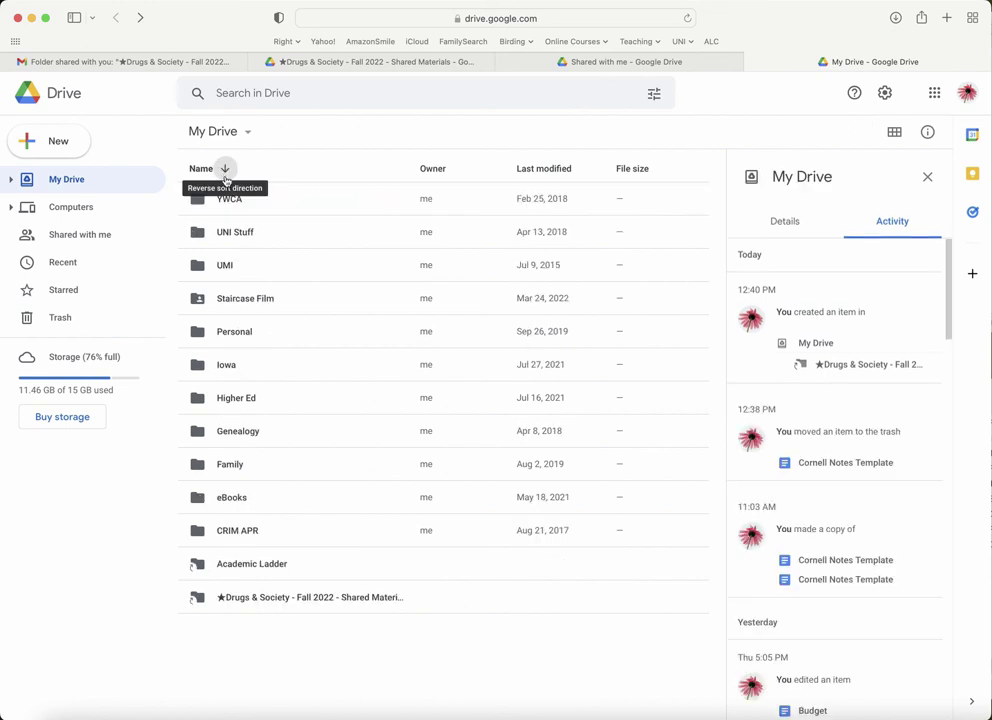
click(246, 600)
click(225, 168)
click(258, 208)
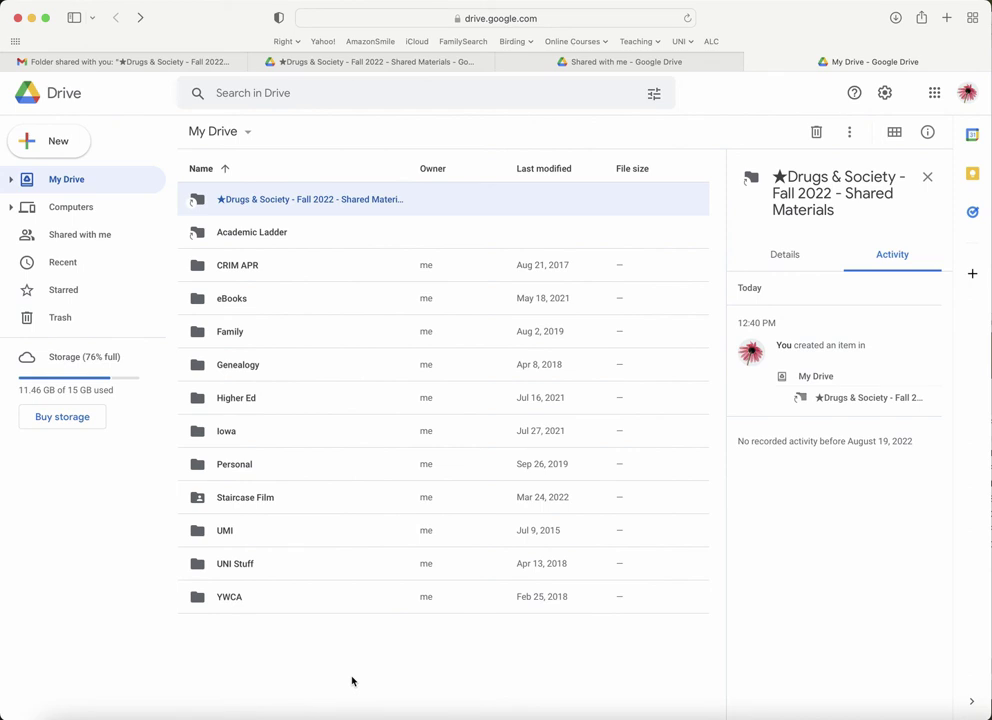
- Change the color of the Drugs & Society shortcut to red
right_click(311, 202)
mouse_move(376, 483)
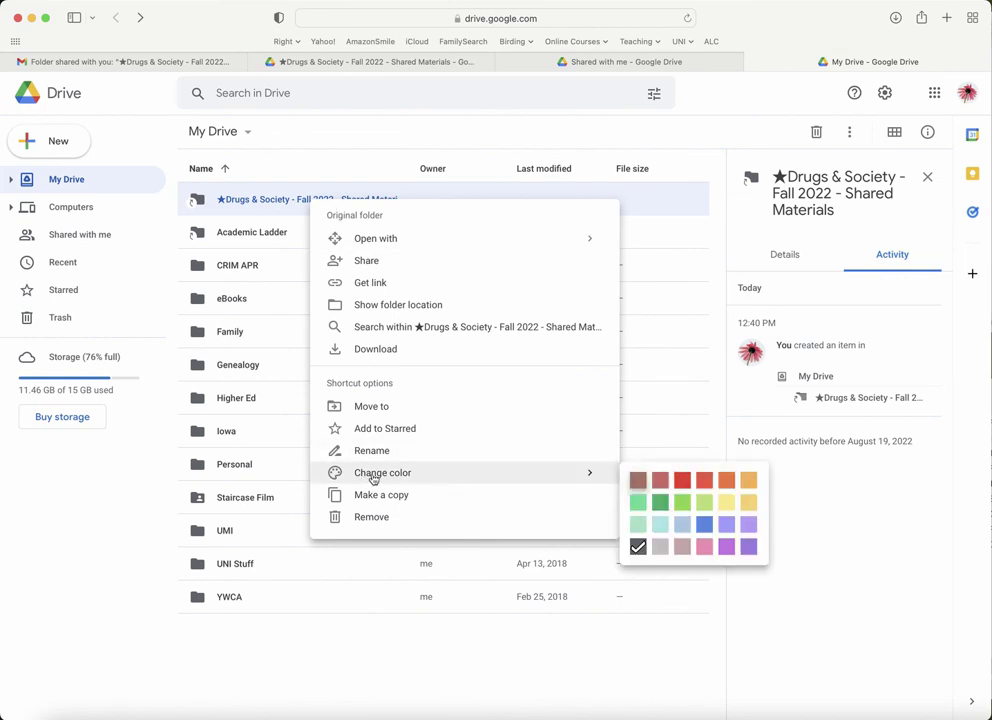
click(687, 484)
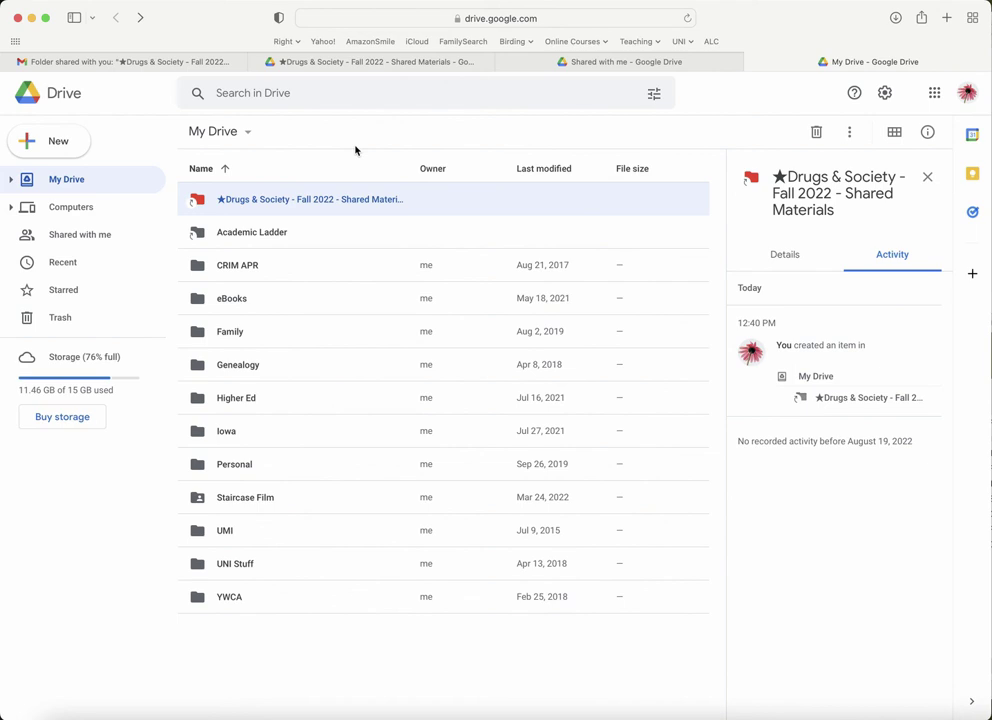
- Move the red Drugs & Society shortcut from My Drive into the UNI Stuff folder
right_click(320, 200)
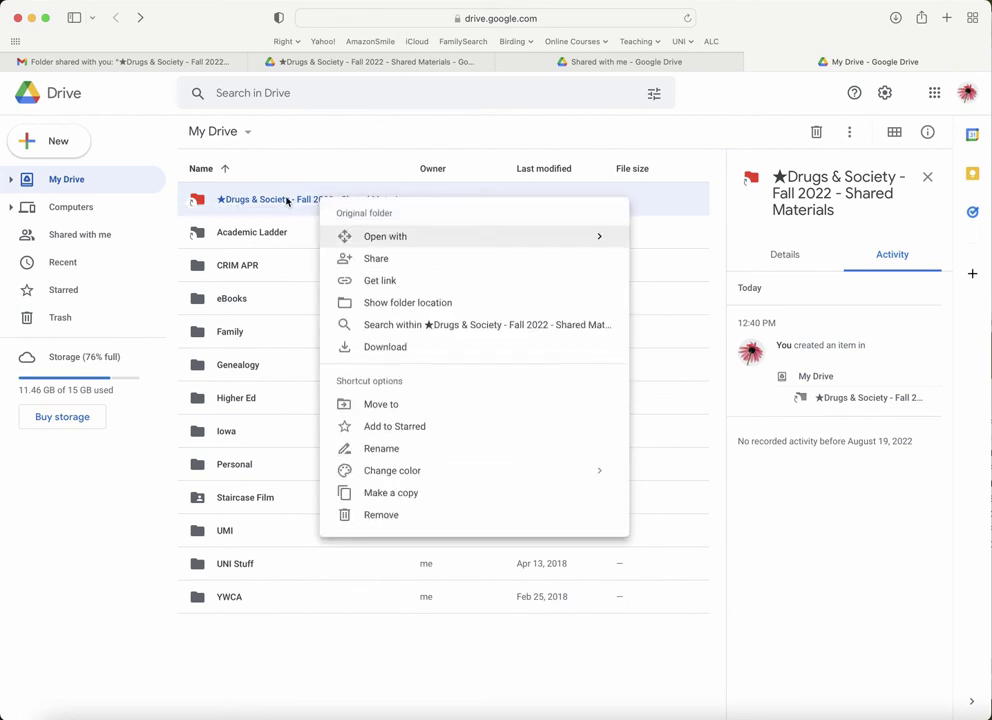
click(396, 405)
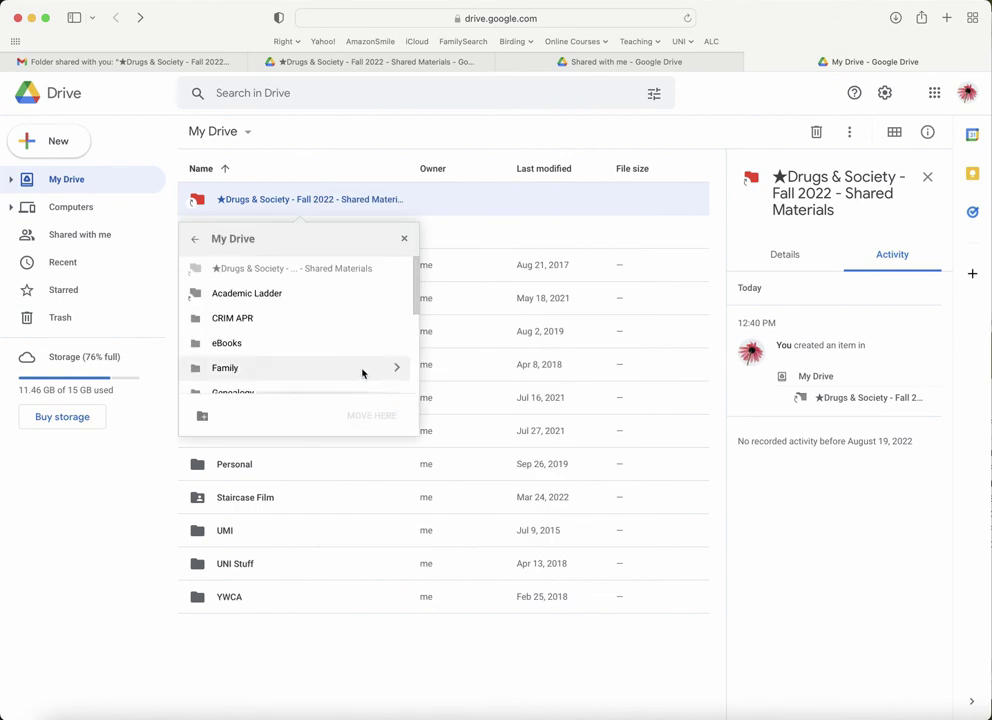
scroll(363, 372, down, 5)
click(287, 363)
double_click(287, 357)
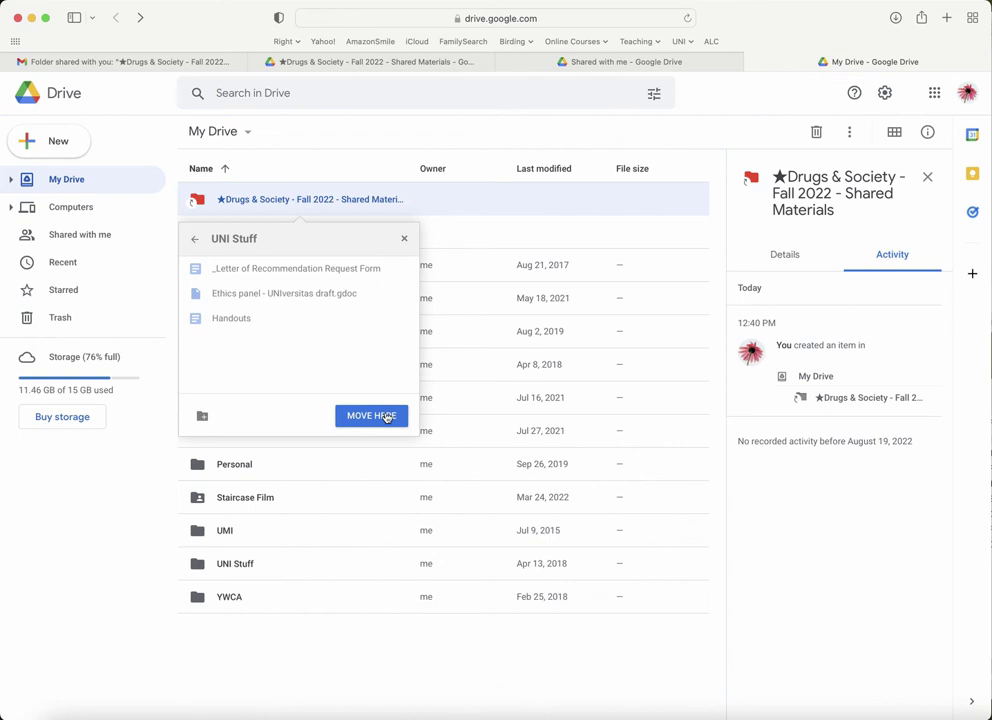
click(371, 415)
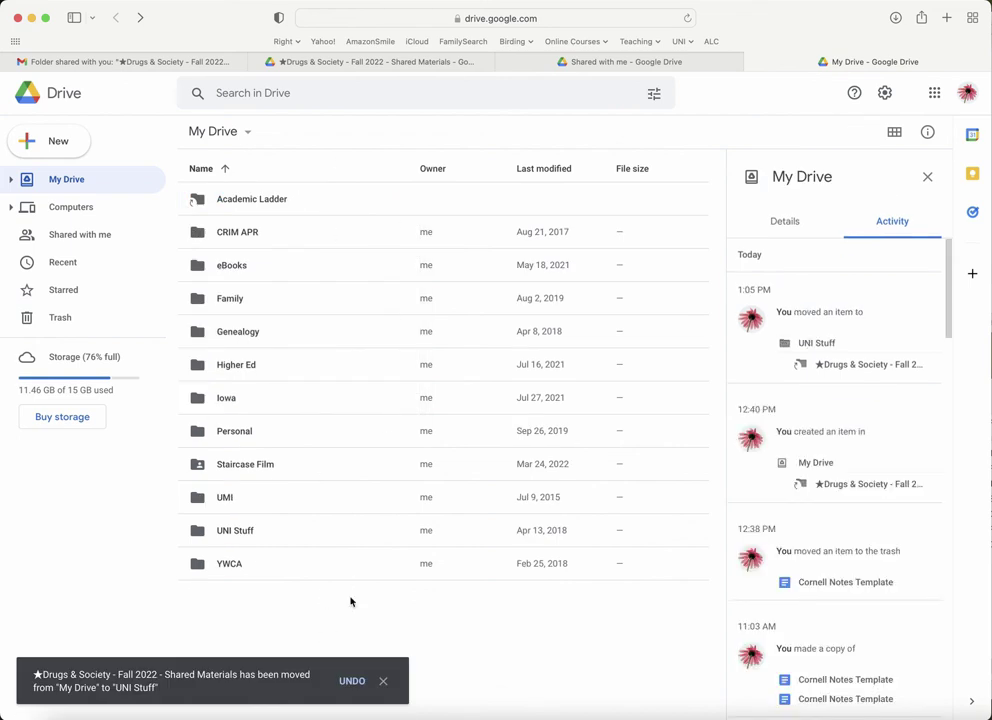
- Open the UNI Stuff folder and move the Drugs & Society shortcut back to My Drive
double_click(233, 532)
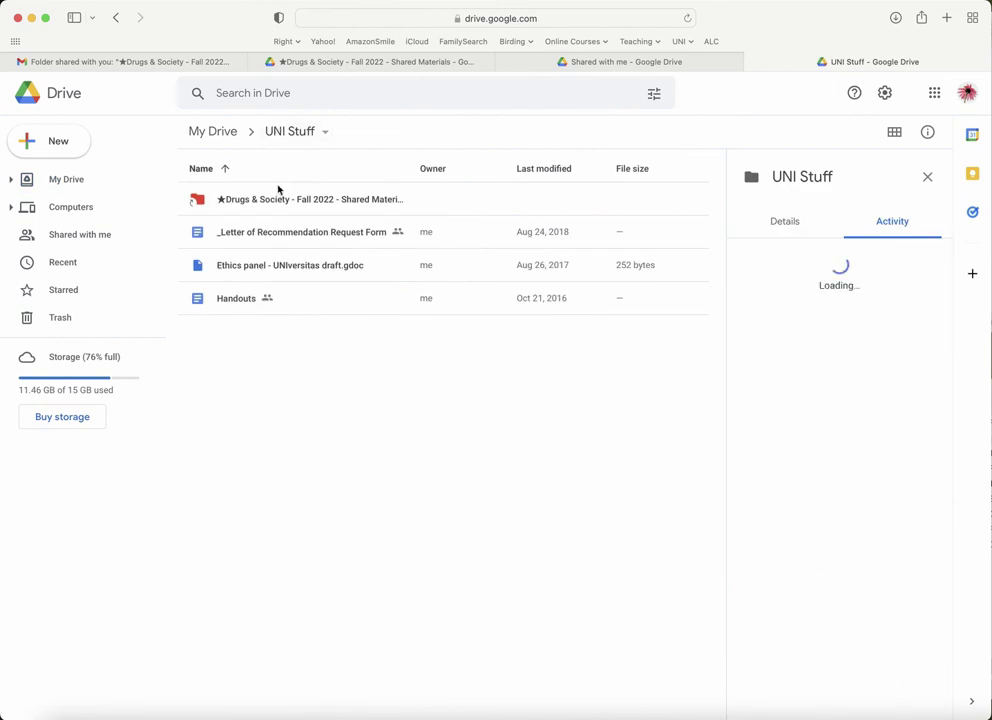
click(279, 198)
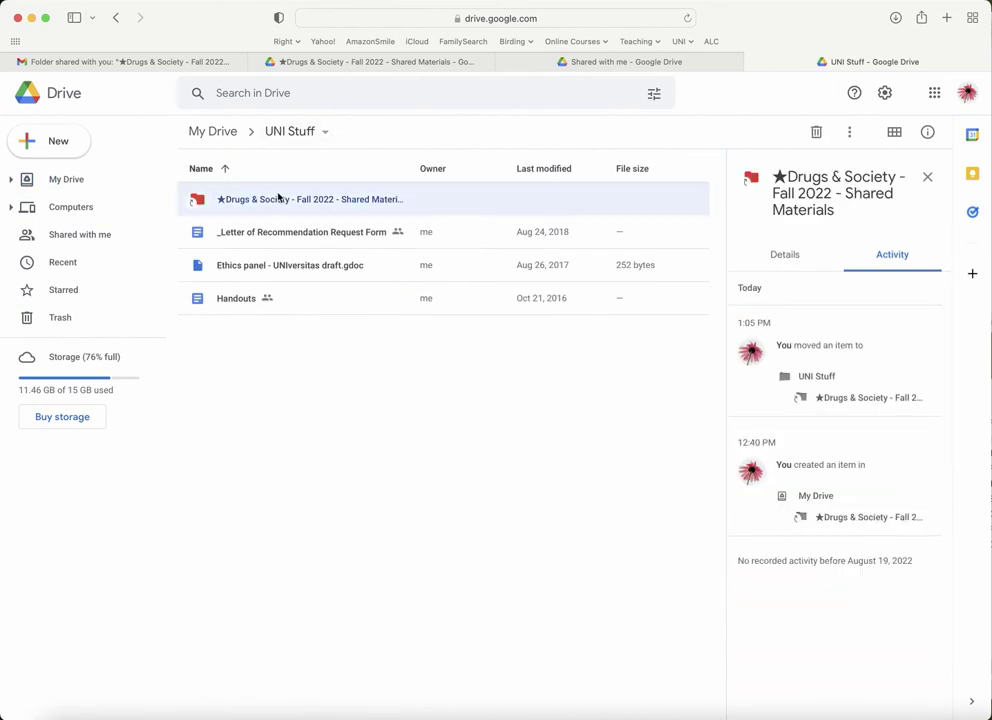
right_click(357, 205)
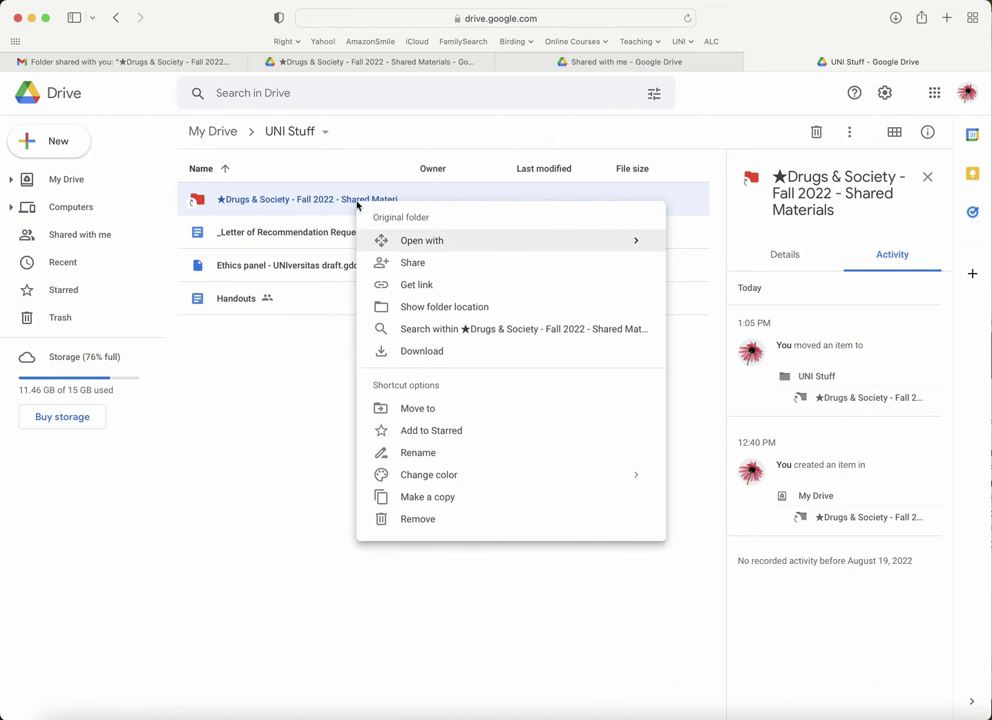
click(437, 410)
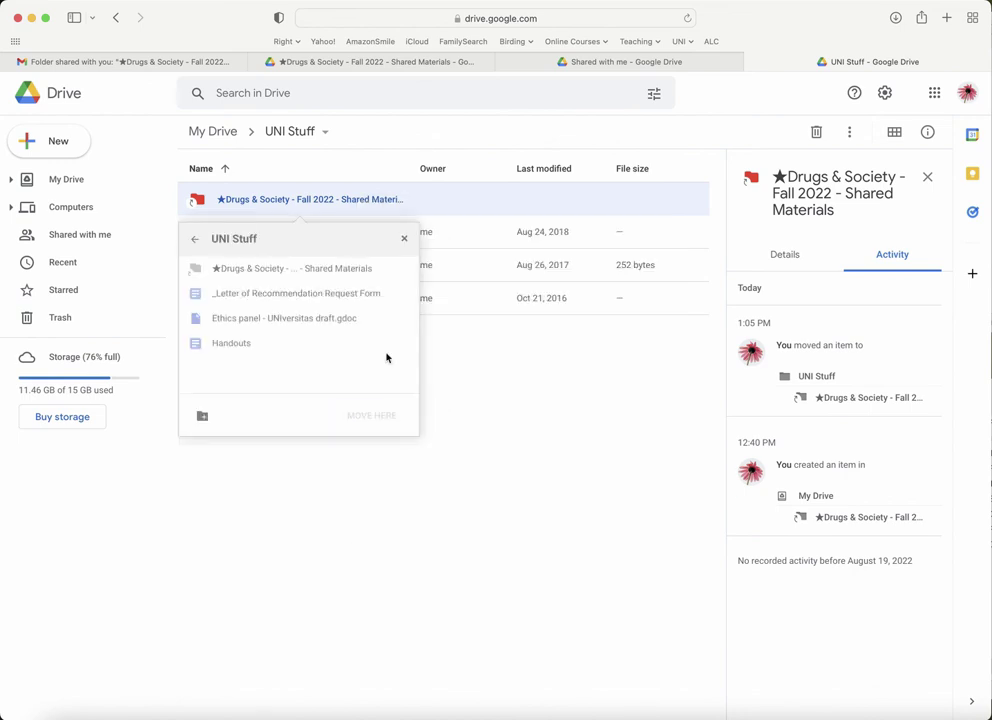
click(196, 240)
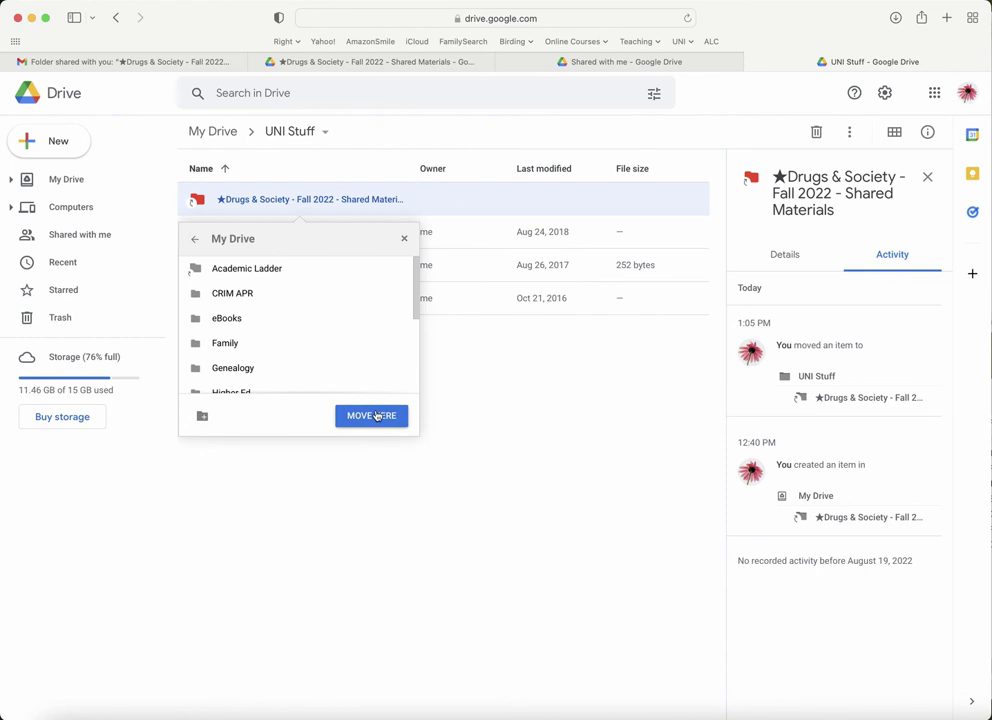
click(377, 416)
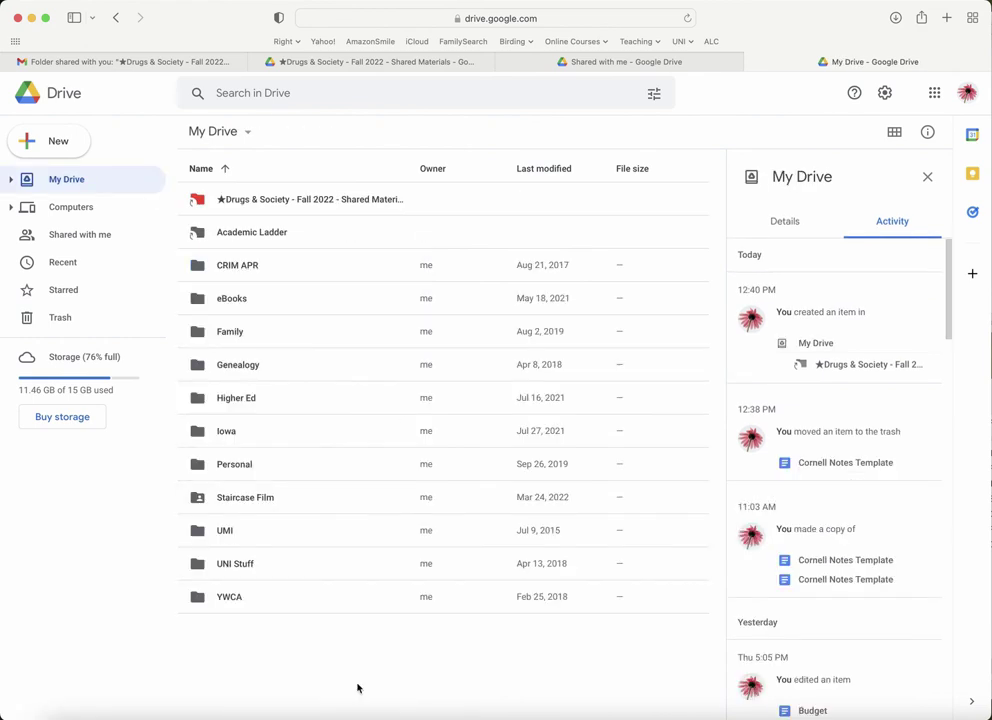